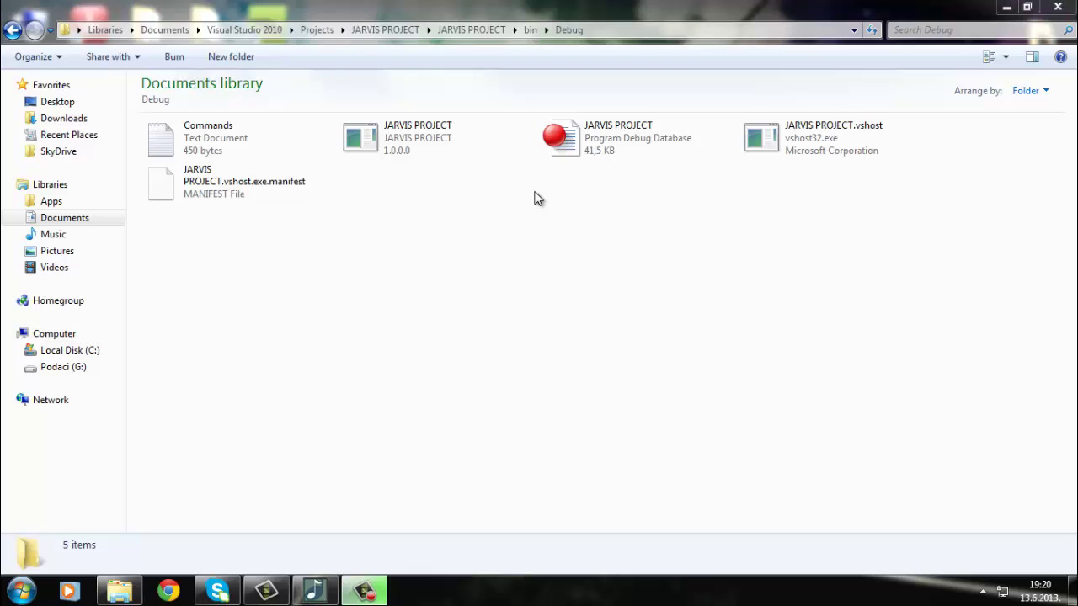
double_click(225, 139)
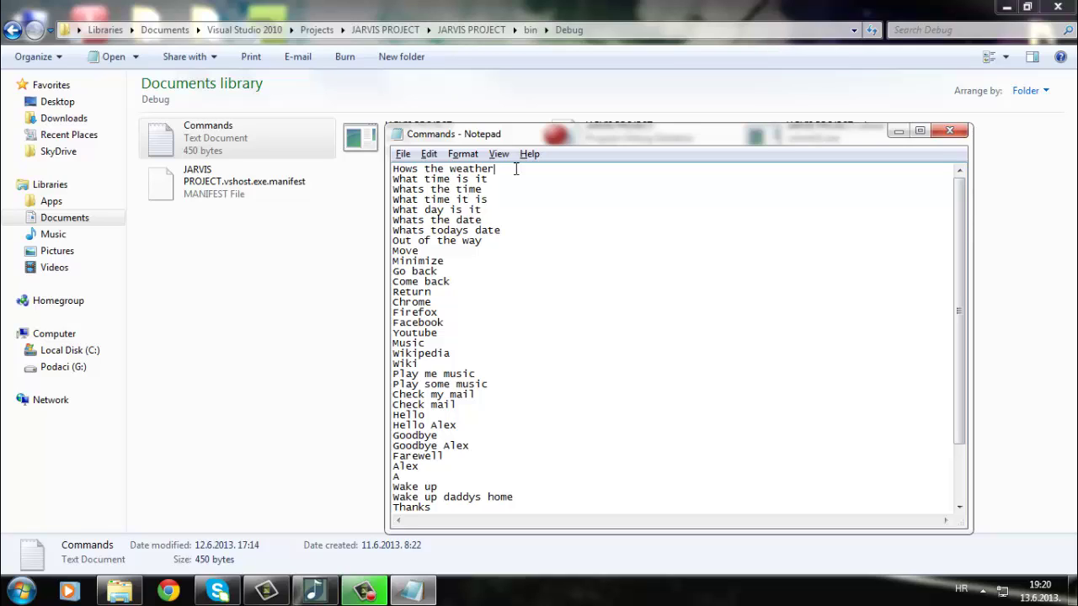
click(949, 130)
click(385, 216)
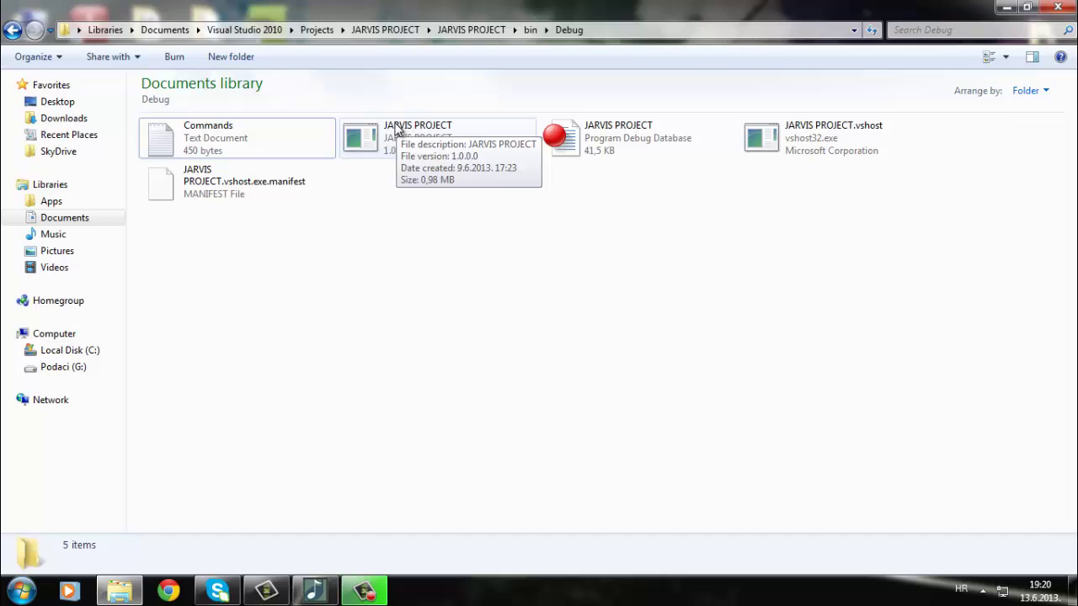
Launch JARVIS PROJECT.exe and log in with a username and password
double_click(398, 130)
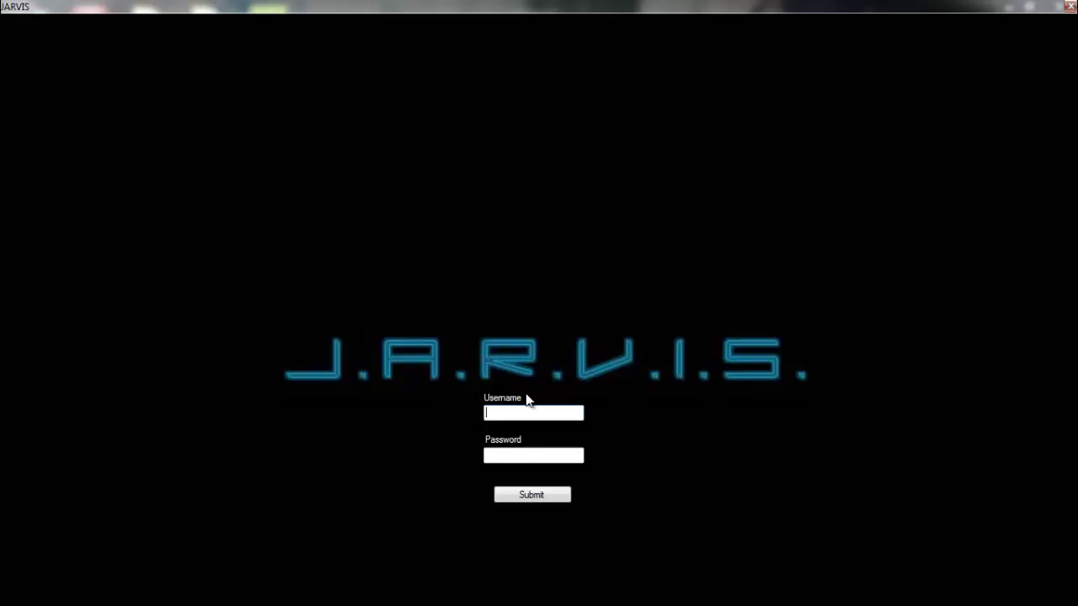
text(keno)
key(Tab)
text(******)
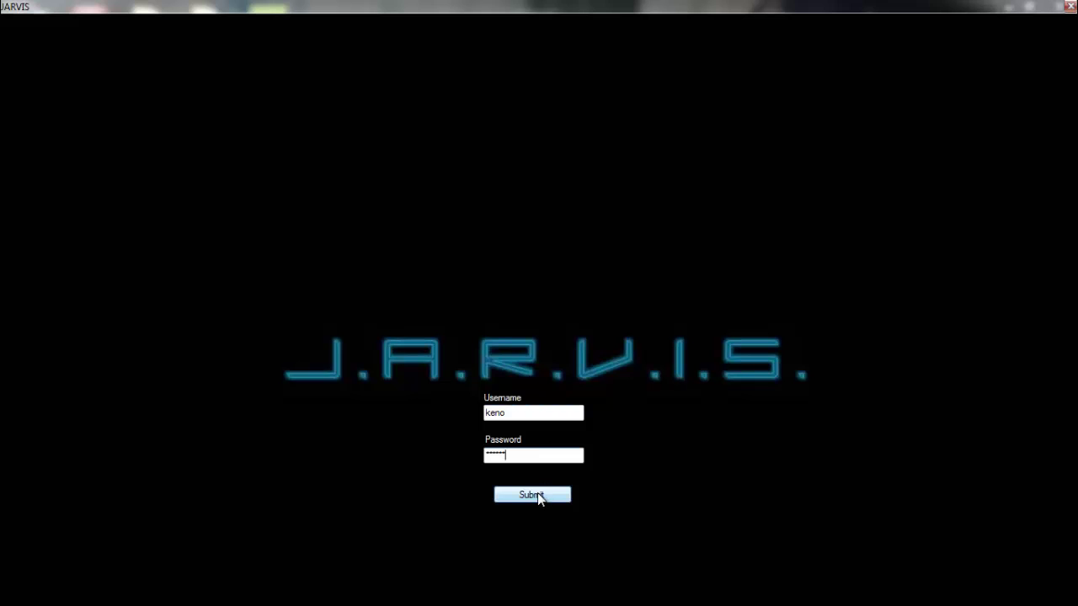
click(537, 492)
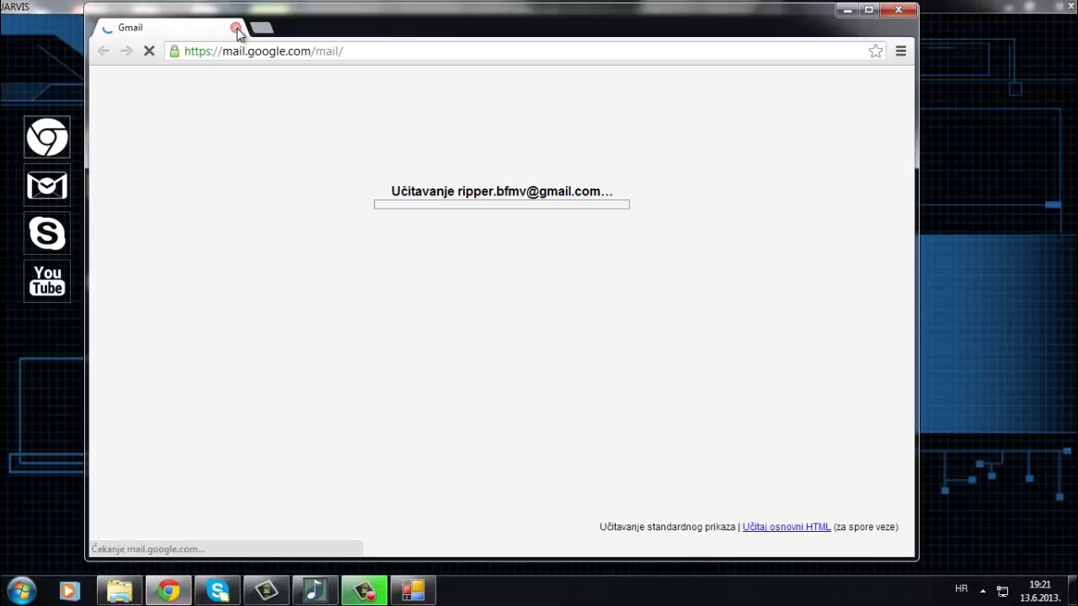
Close the Chrome tab showing the Gmail inbox that JARVIS launched
click(236, 28)
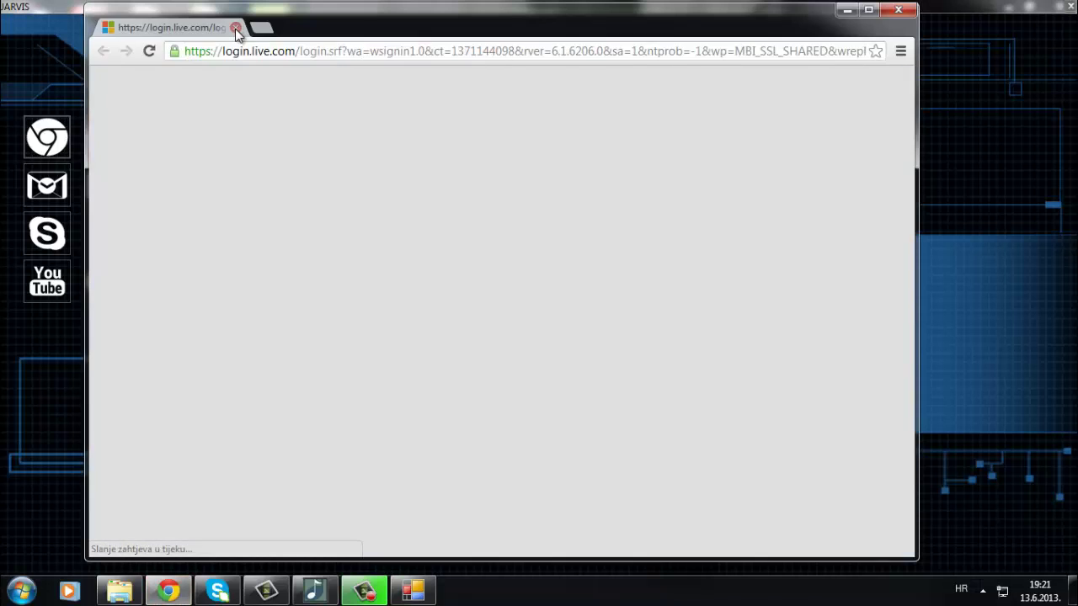
Close the Chrome tab showing Outlook's Microsoft sign-in page
click(236, 28)
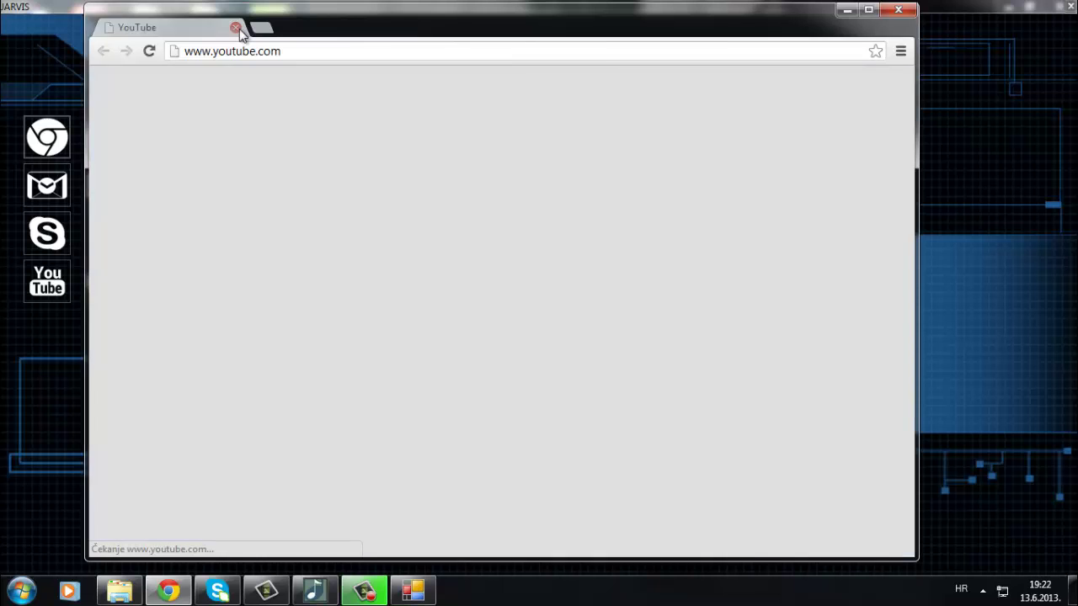
Close the YouTube tab, then the Facebook sign-up tab, in Chrome
click(237, 28)
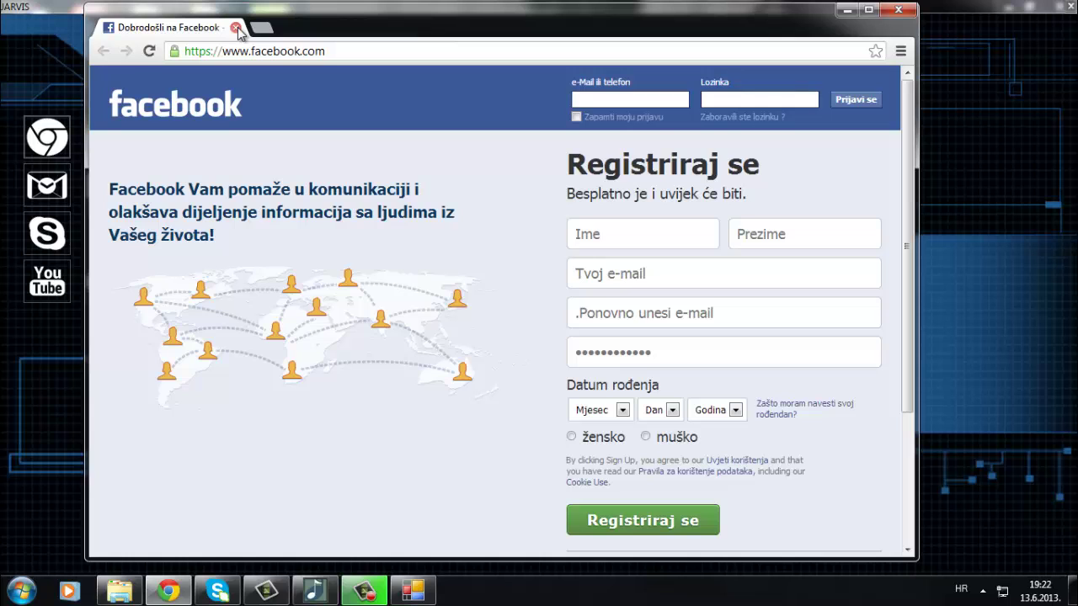
click(237, 28)
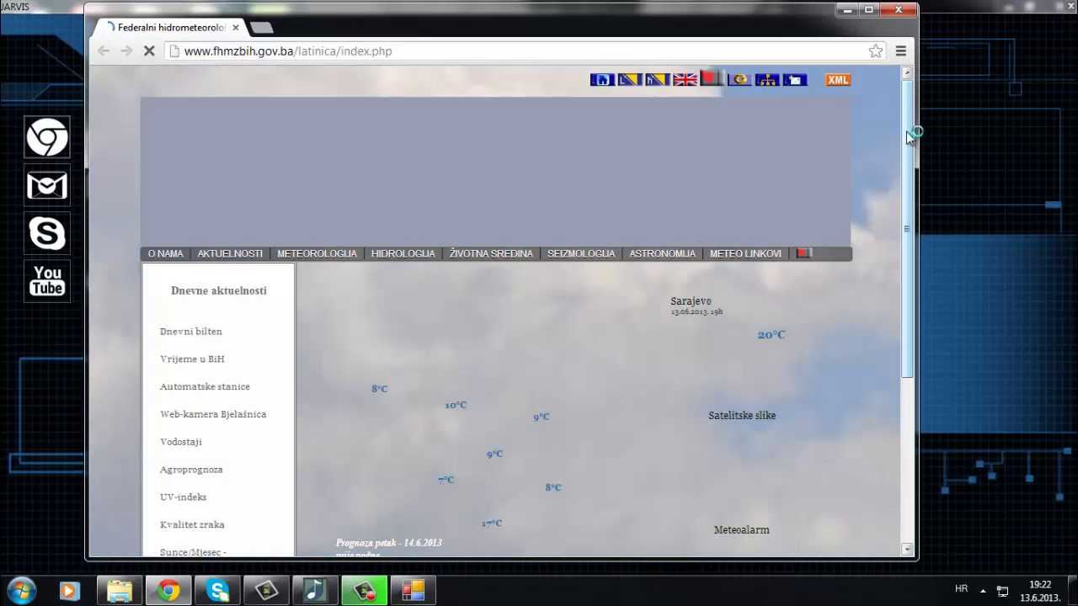
drag(907, 134, 912, 207)
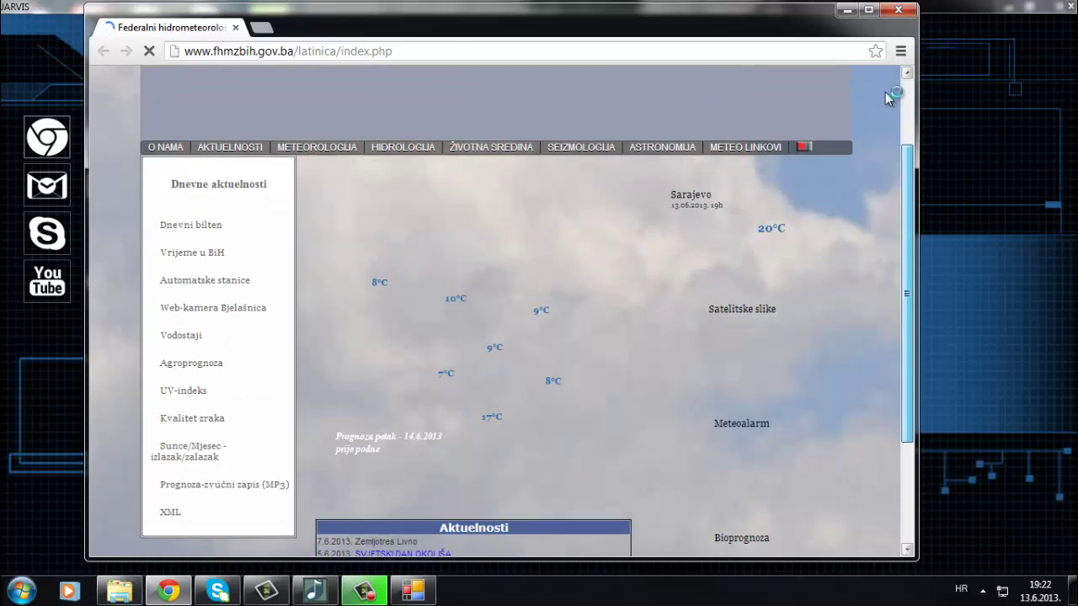
Close the fhmzbih.gov.ba Sarajevo weather forecast window
click(894, 11)
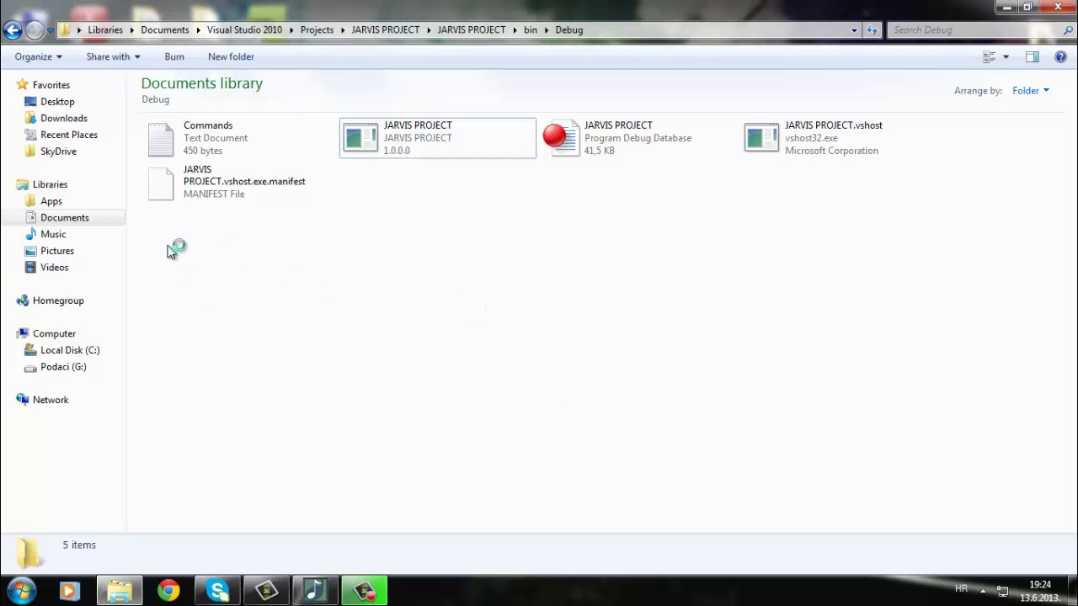
End the JARVIS PROJECT.exe process in Task Manager and confirm
key(ctrl+shift+Escape)
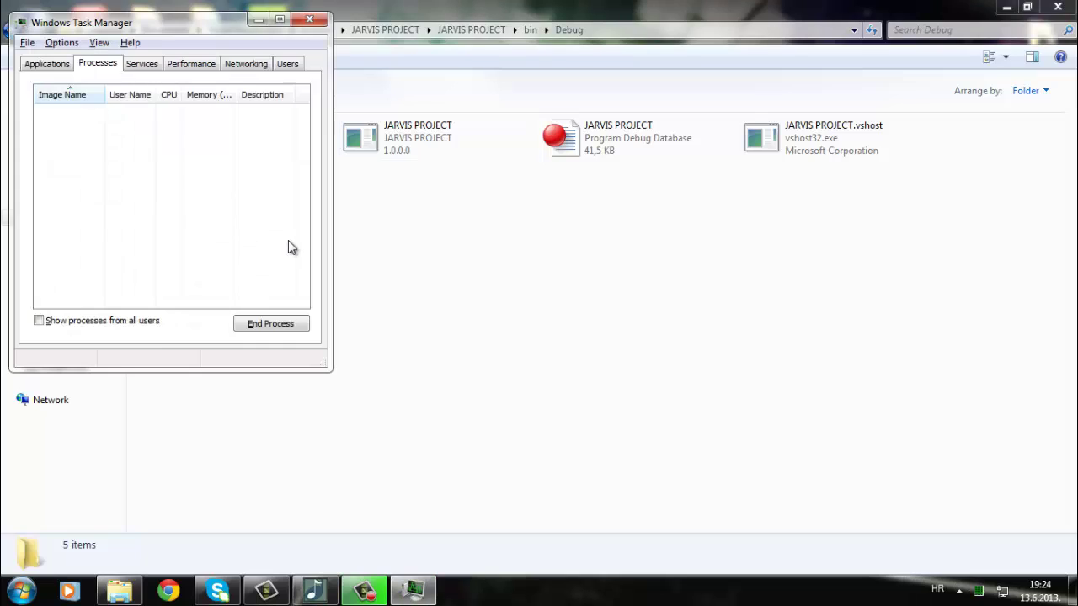
click(113, 250)
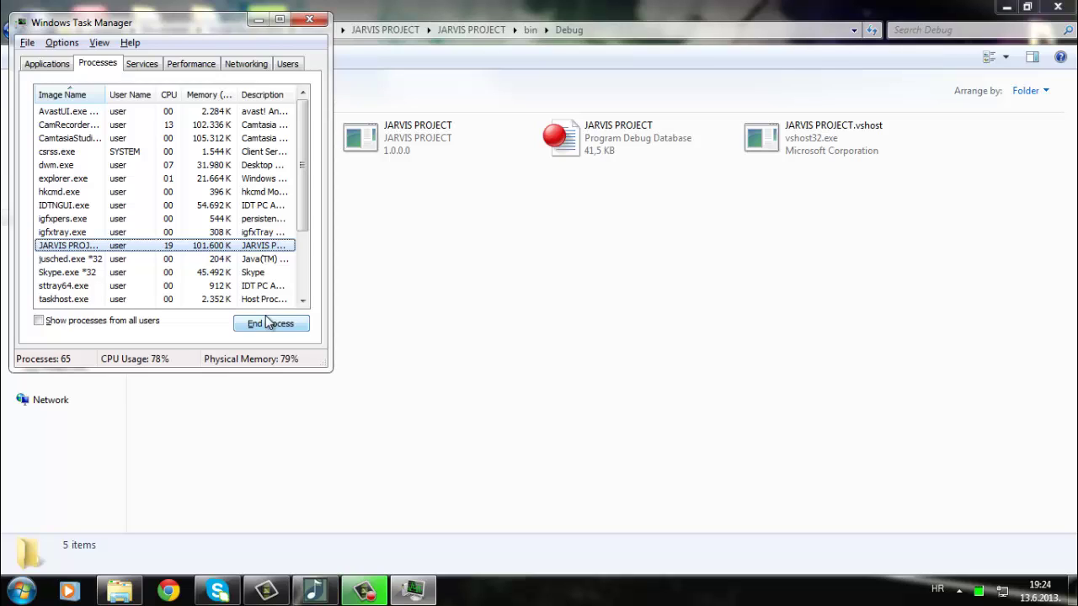
click(270, 324)
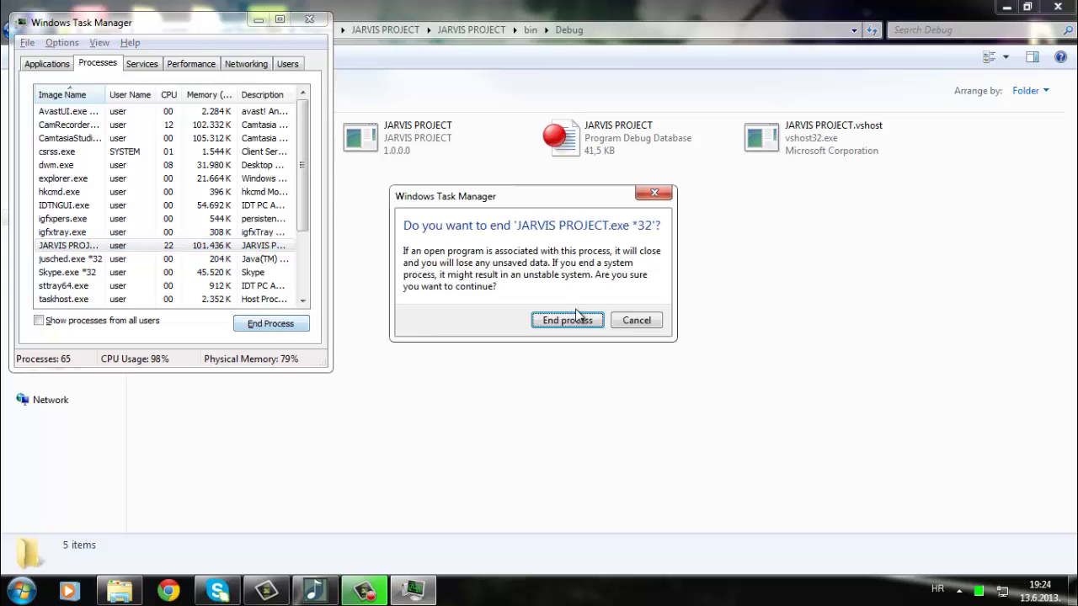
click(567, 320)
click(309, 20)
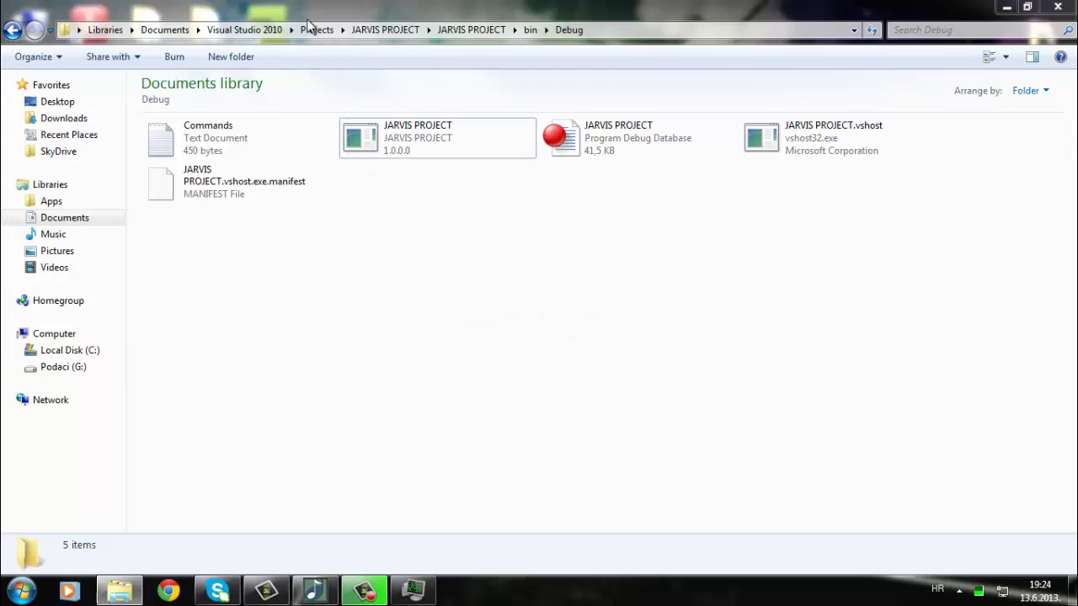